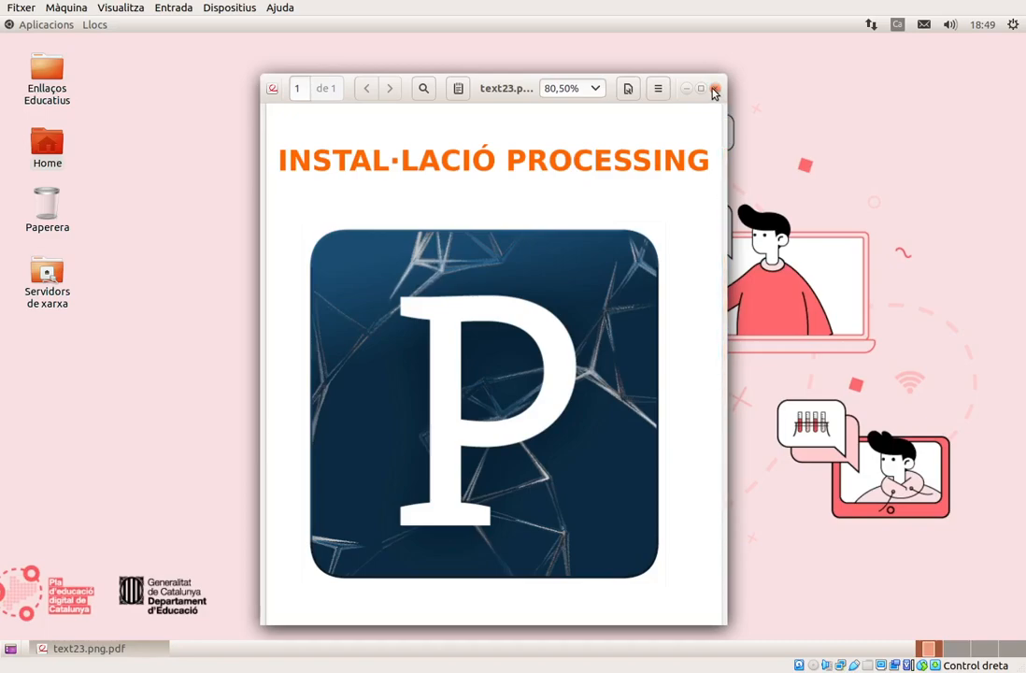
Close the PDF document and search the web for PROCESSING in the Chromium browser.
left_click(714, 89)
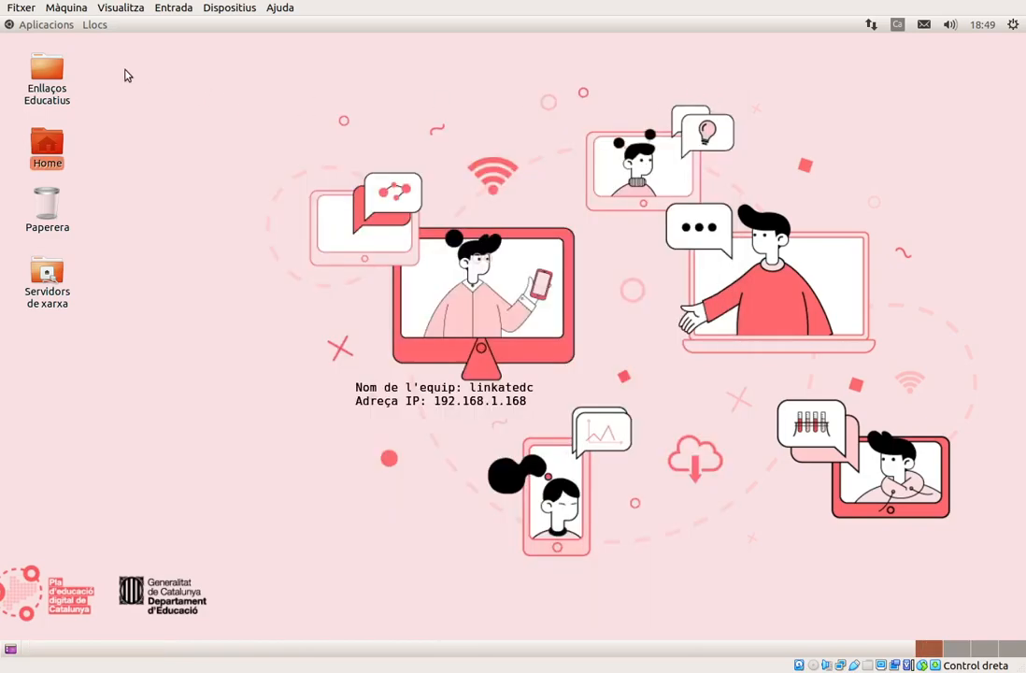
left_click(38, 29)
mouse_move(80, 151)
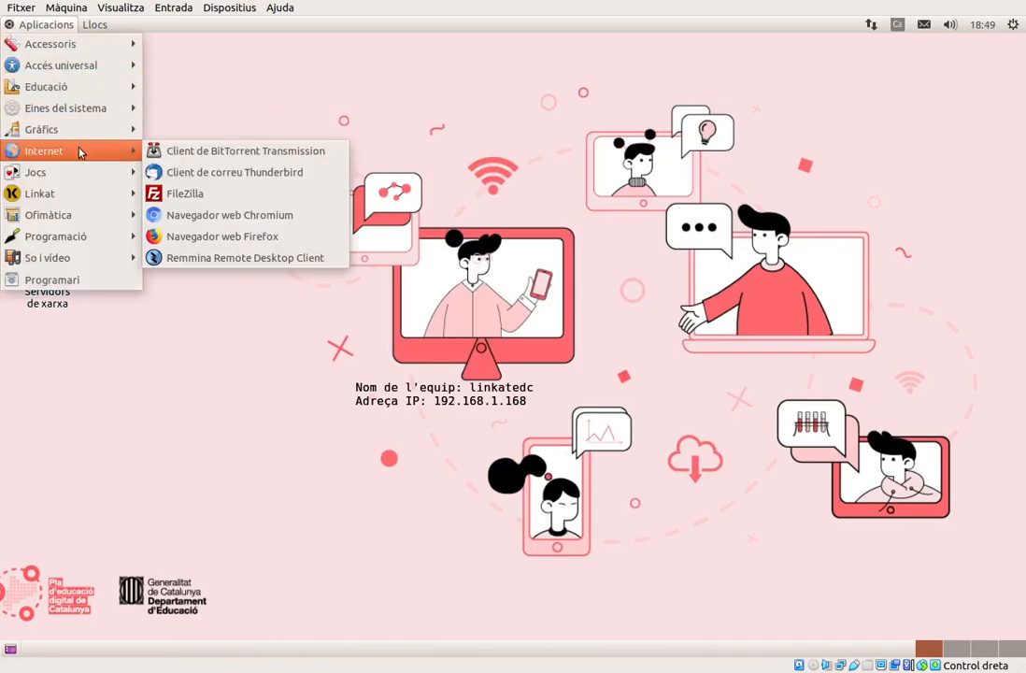
left_click(231, 216)
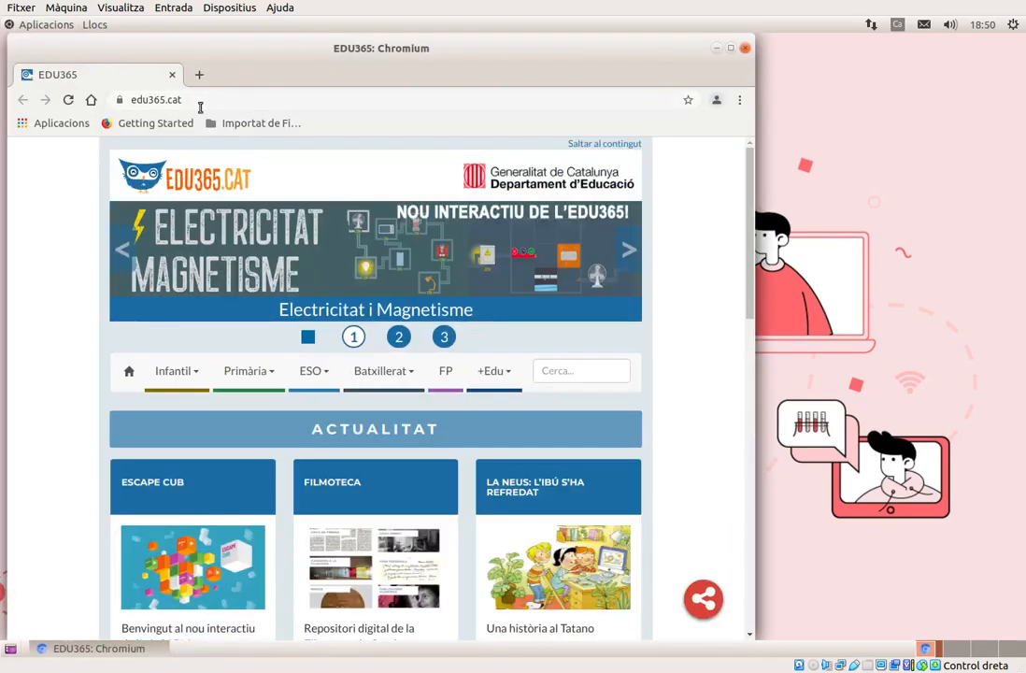
left_click(202, 99)
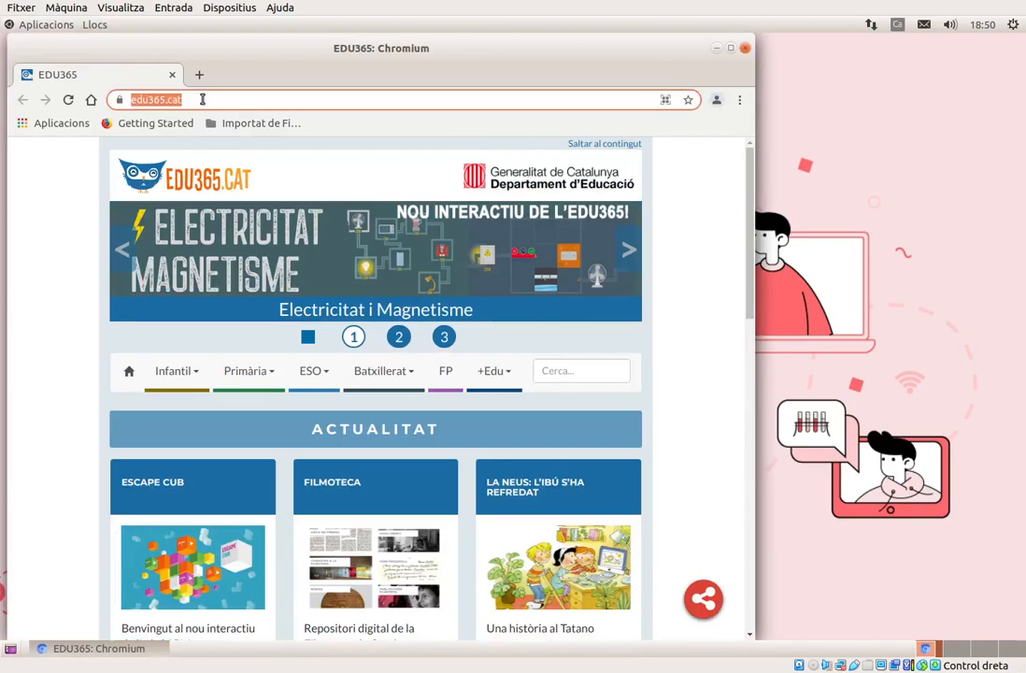
type("PROCESSING")
key("Return")
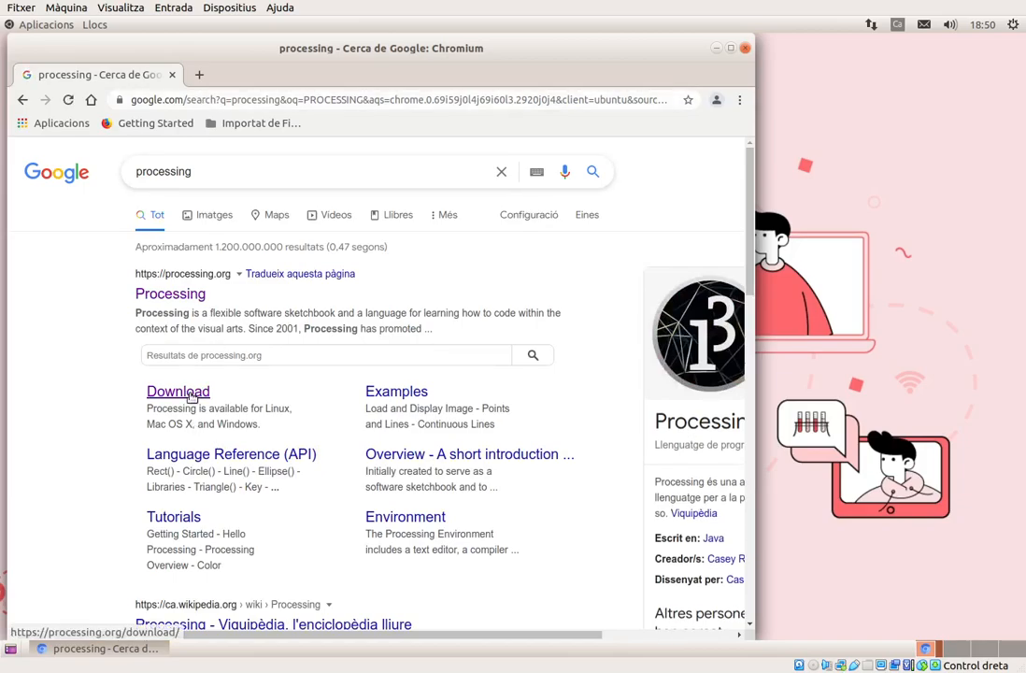
Download the 64-bit Linux version of Processing 3.5.4 from the official download page and close the browser.
left_click(191, 396)
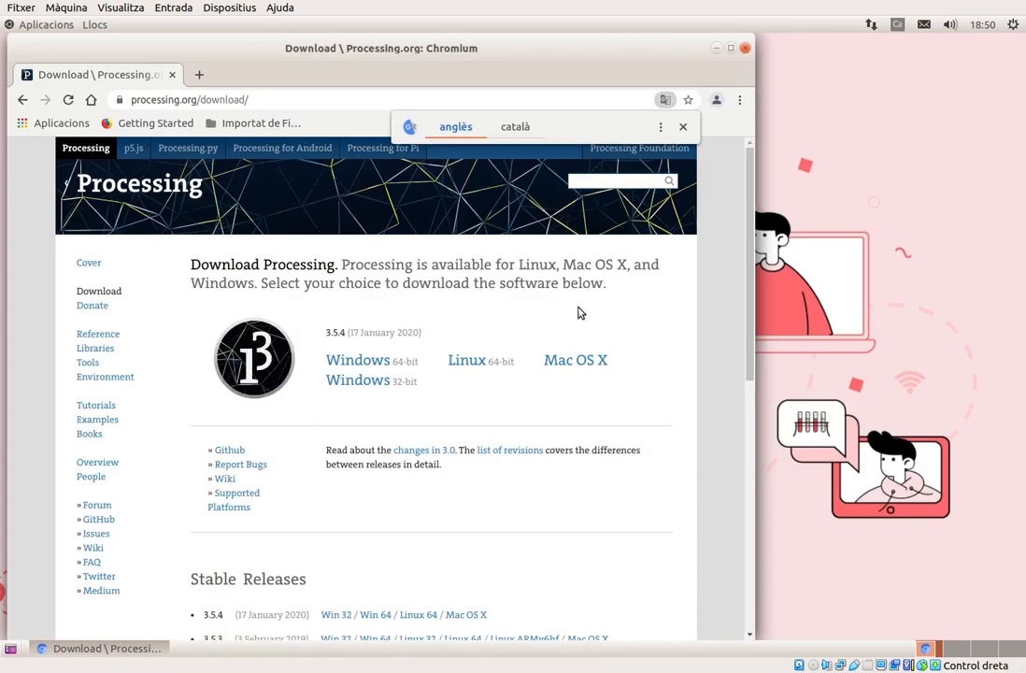
left_click(468, 364)
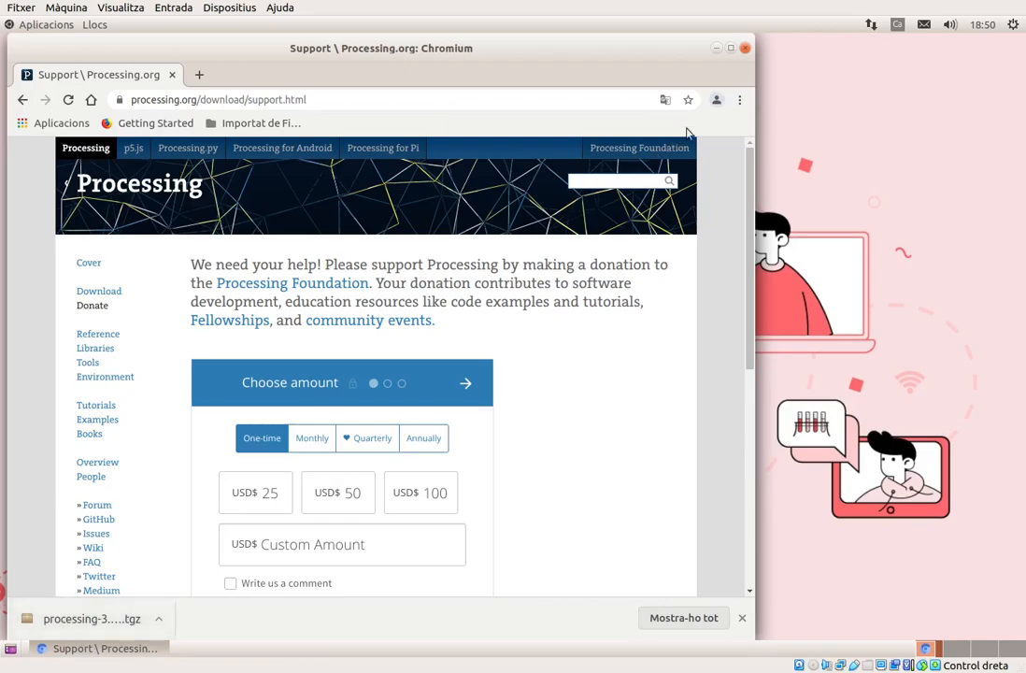
left_click(744, 48)
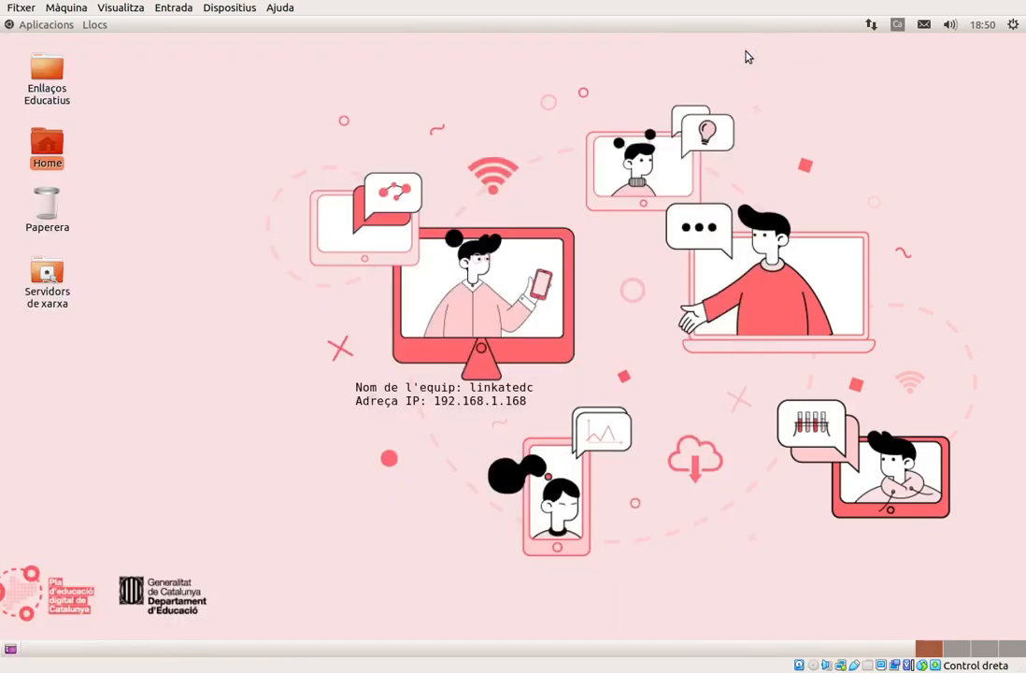
Extract processing-3.5.4-linux64.tgz in place inside the Baixades folder.
left_click(93, 26)
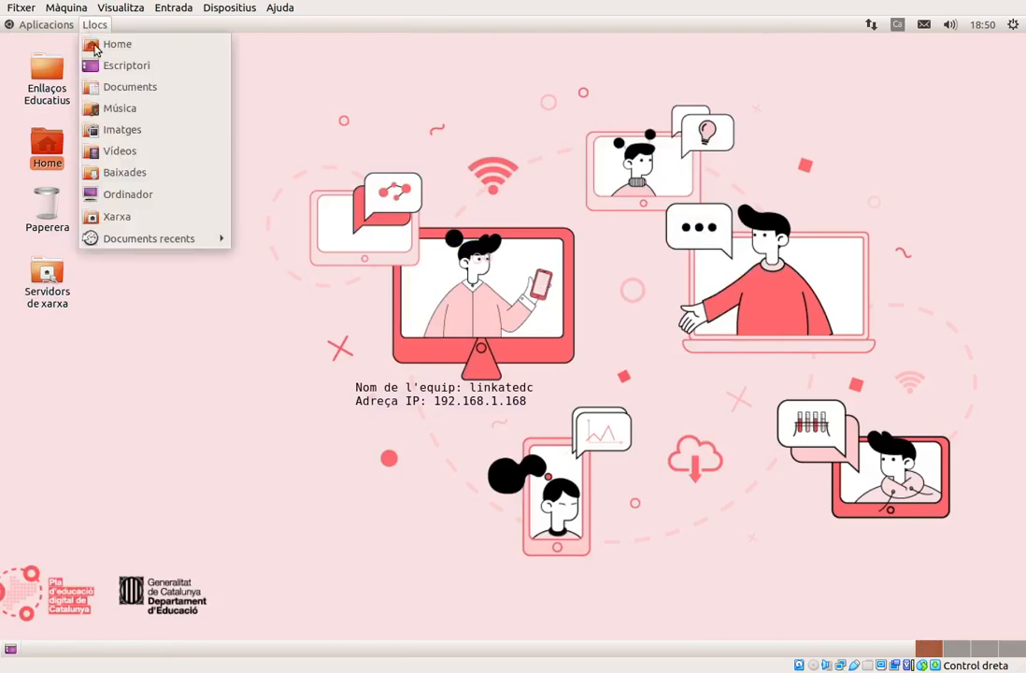
left_click(134, 173)
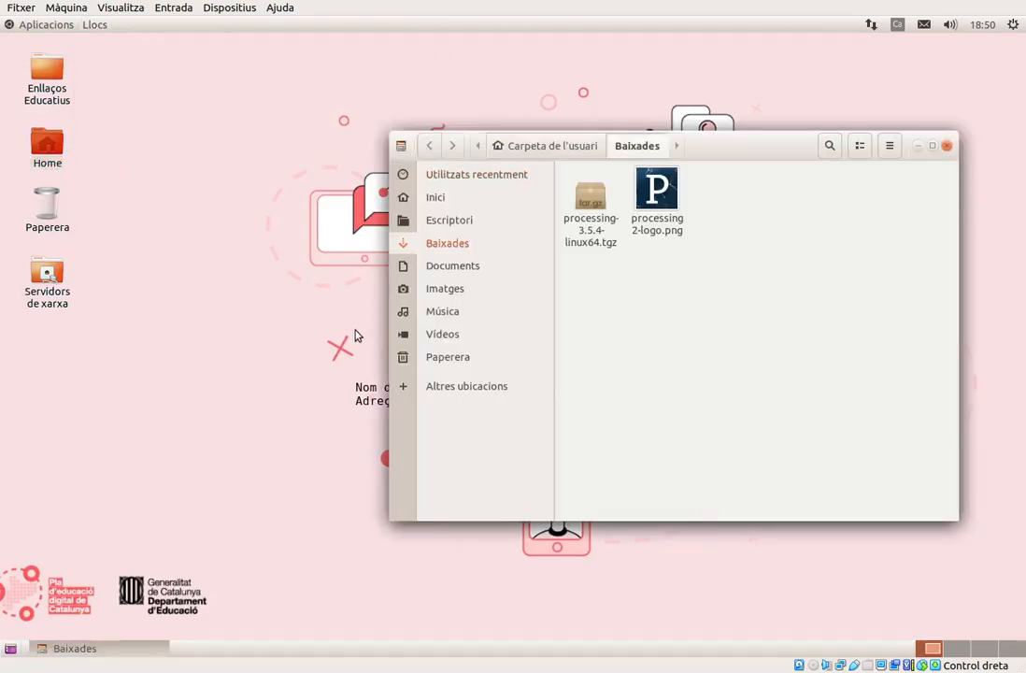
left_click(599, 241)
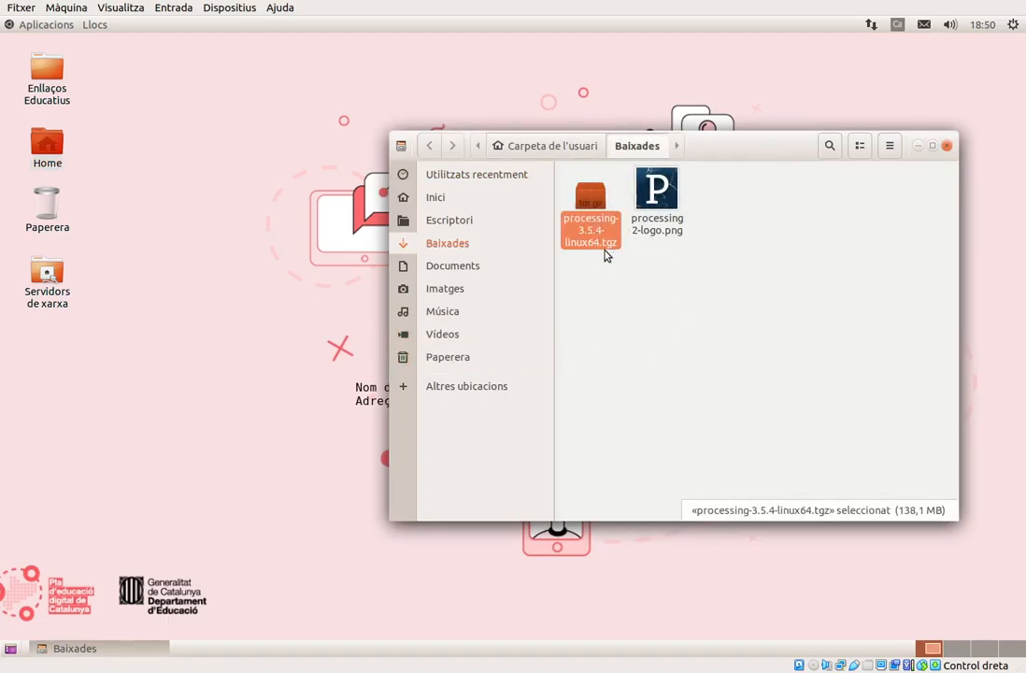
left_click(608, 330)
left_click(596, 236)
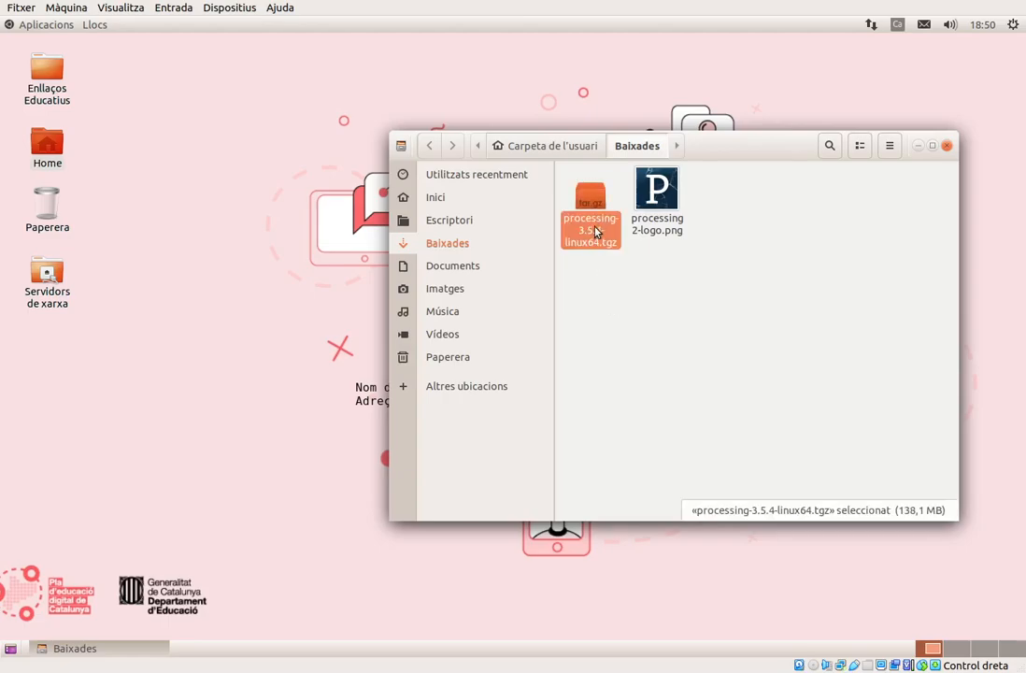
right_click(596, 227)
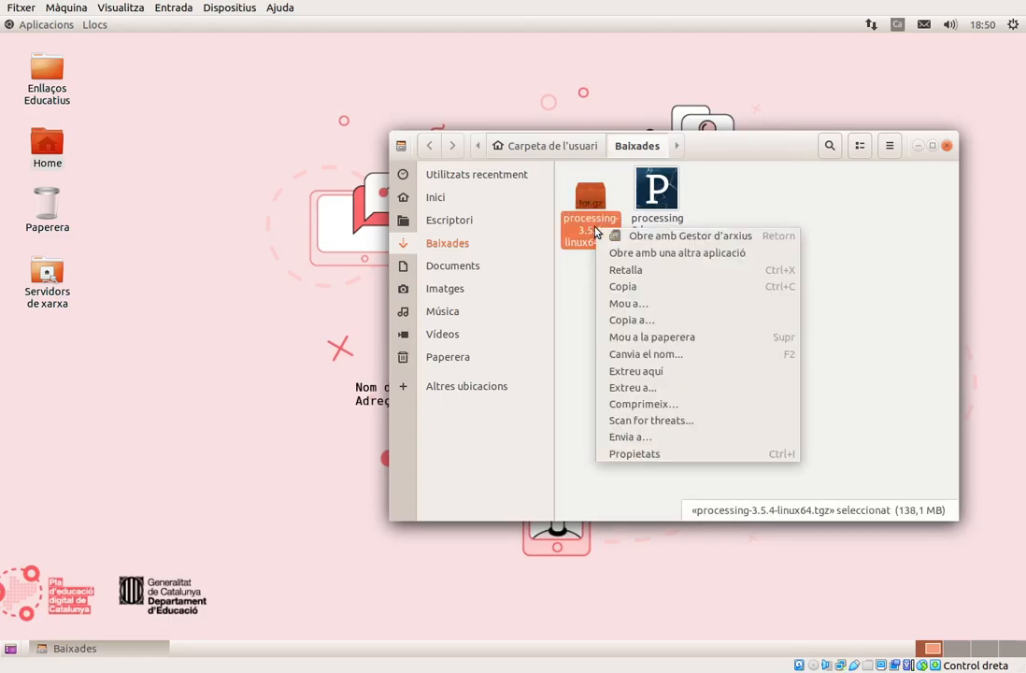
left_click(640, 371)
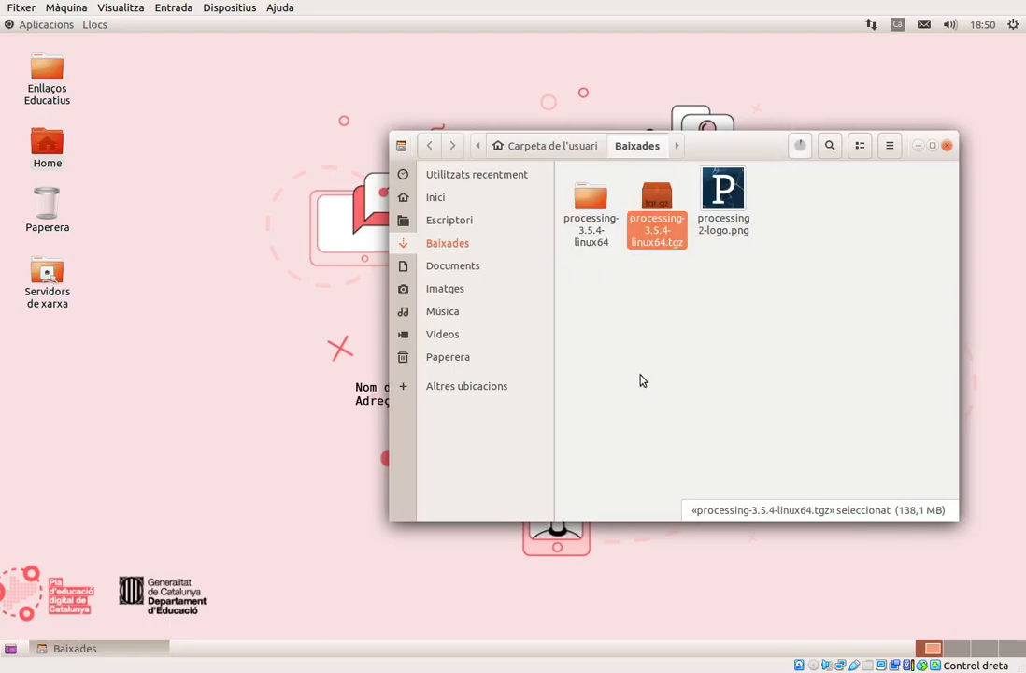
Open a terminal in the processing-3.5.4 folder inside the extracted directory and move its window clear of the folder's files.
left_click(593, 229)
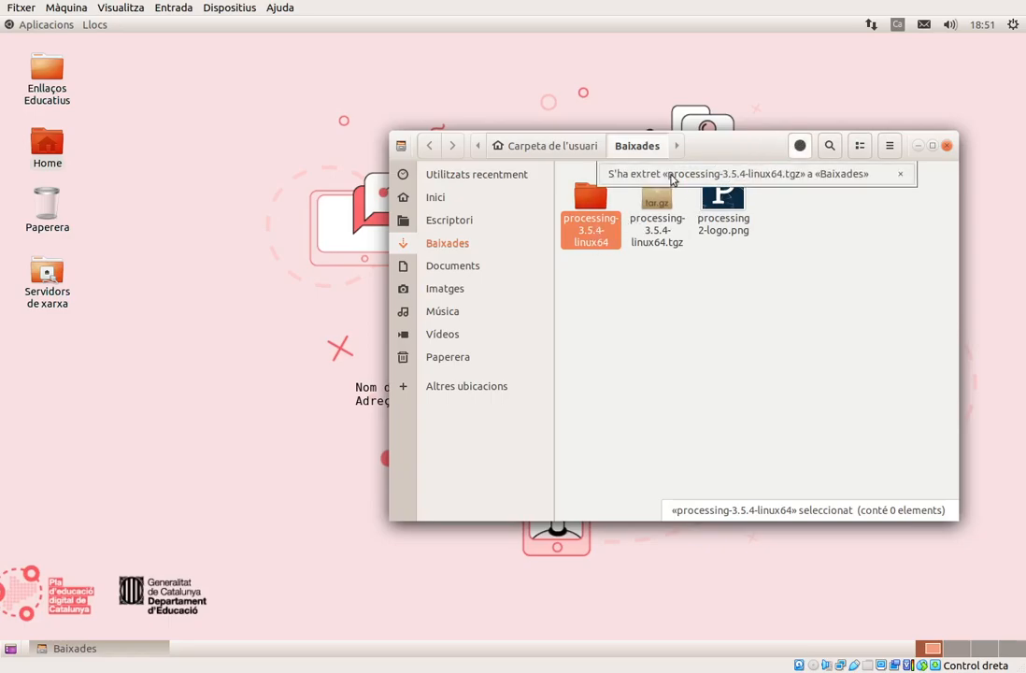
double_click(592, 238)
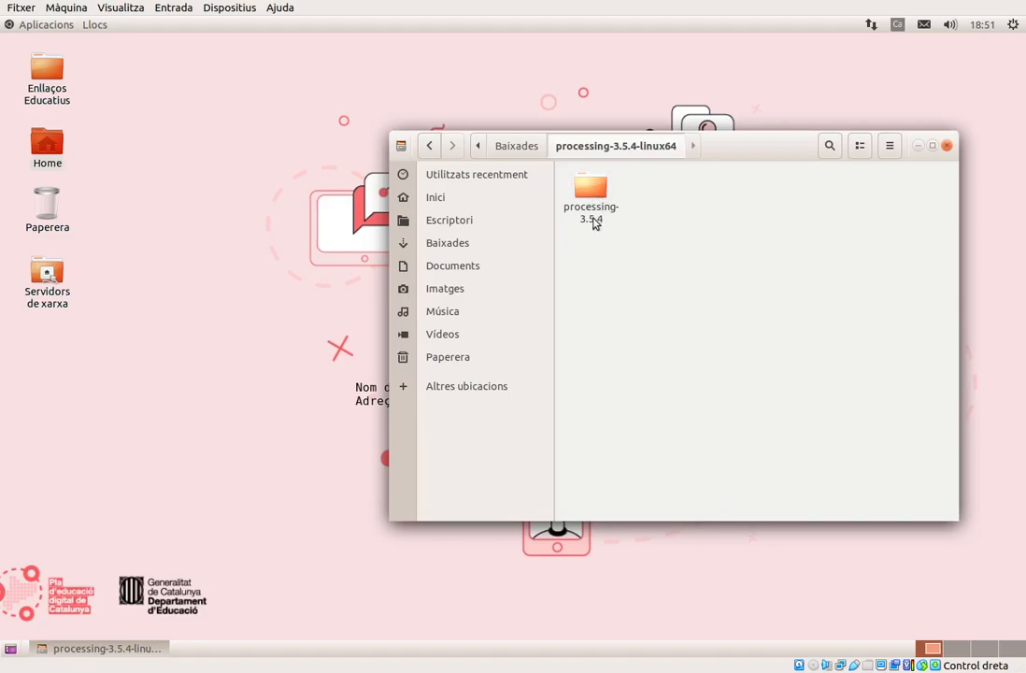
double_click(589, 191)
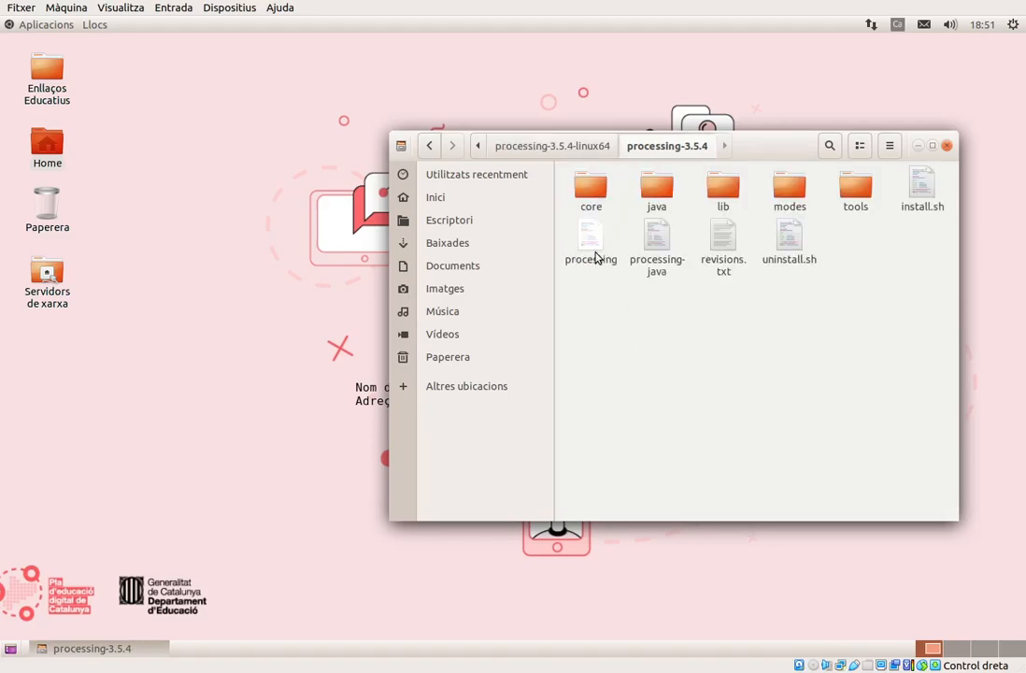
right_click(641, 321)
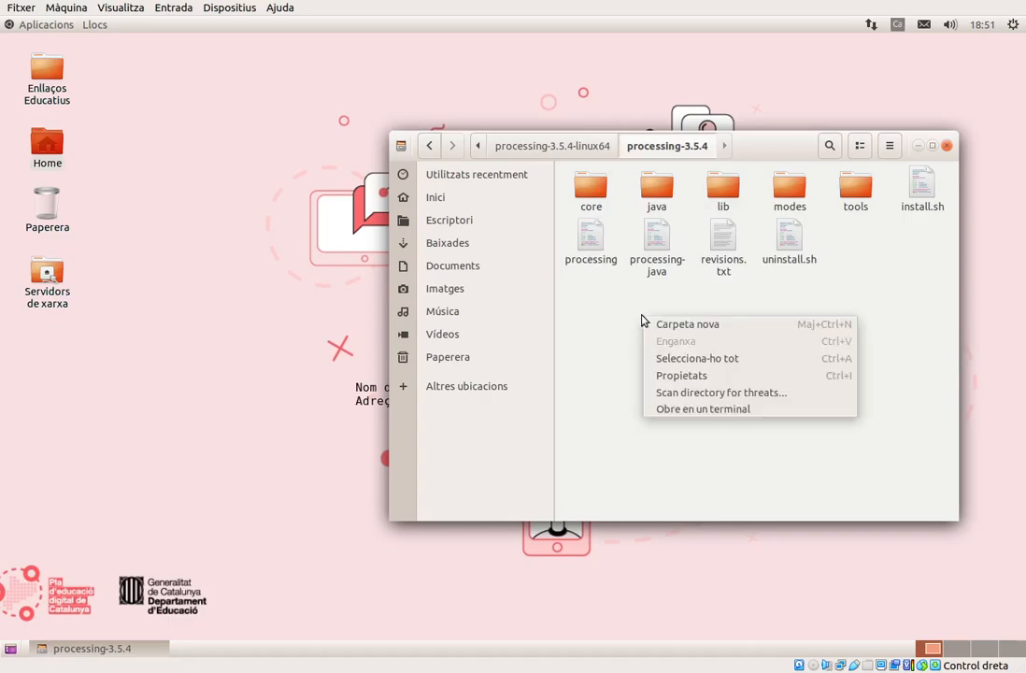
left_click(668, 413)
left_click_drag(314, 78, 498, 309)
left_click_drag(224, 285, 94, 280)
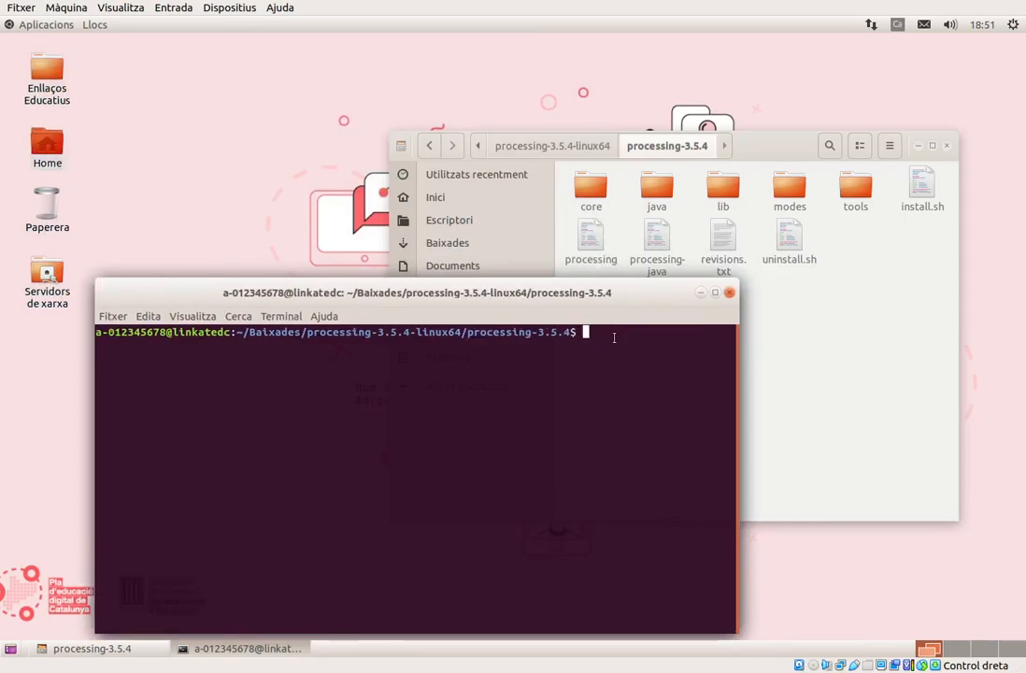
Launch Processing from the terminal with the command ./processing.
type("./PROC")
key("BackSpace")
key("BackSpace")
key("BackSpace")
key("BackSpace")
type("processing")
key("Return")
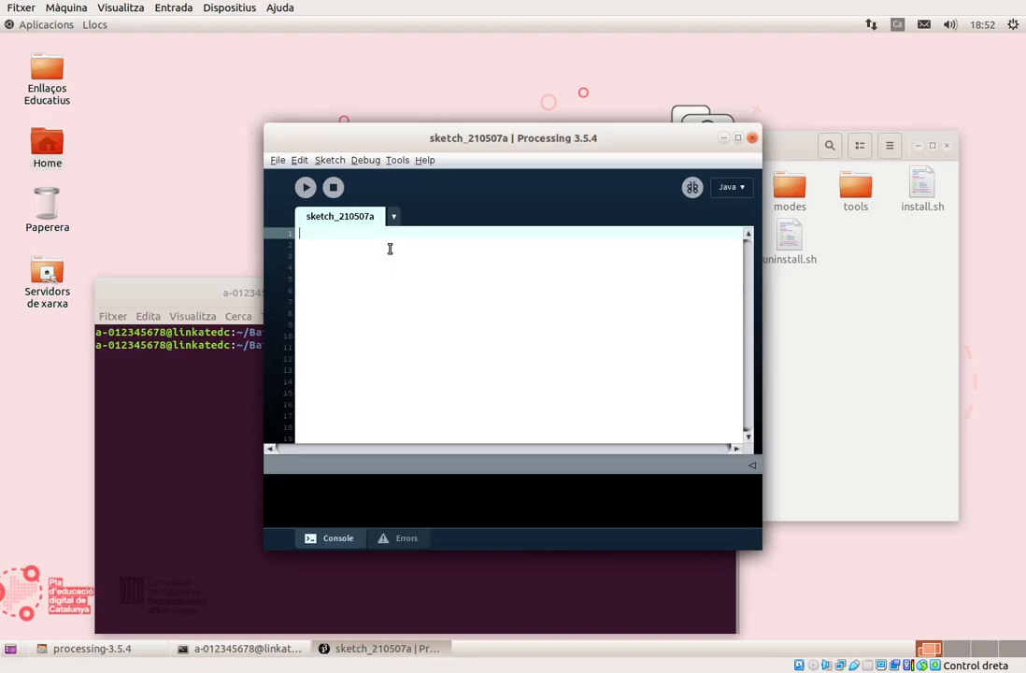
Write a void setup() function in the sketch containing size(200,100);, followed by a blank line.
type("void setup")
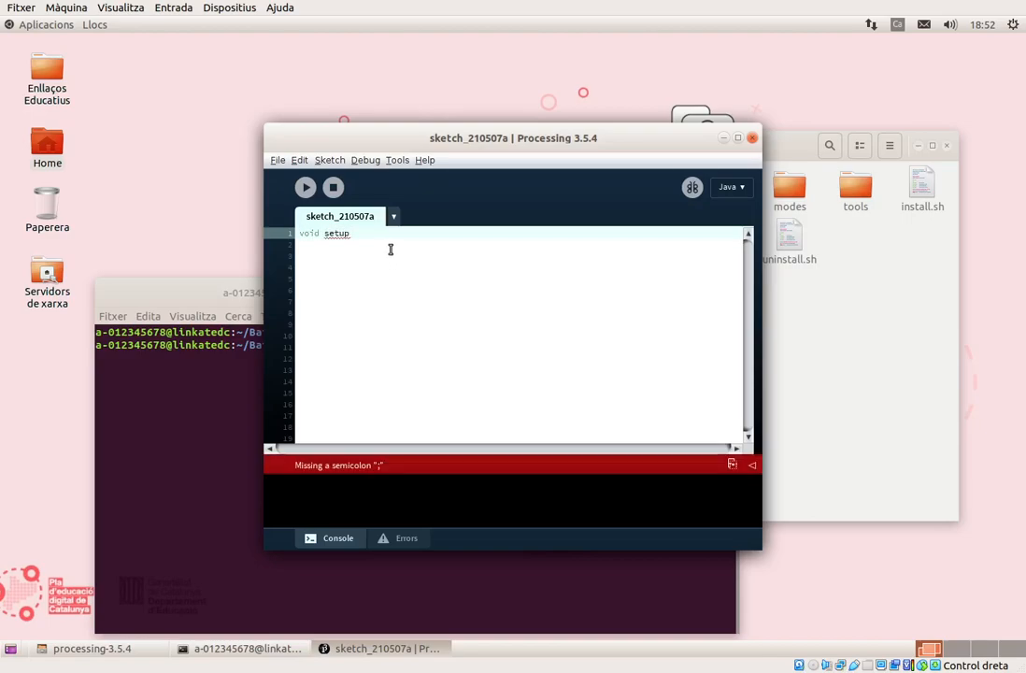
type("()")
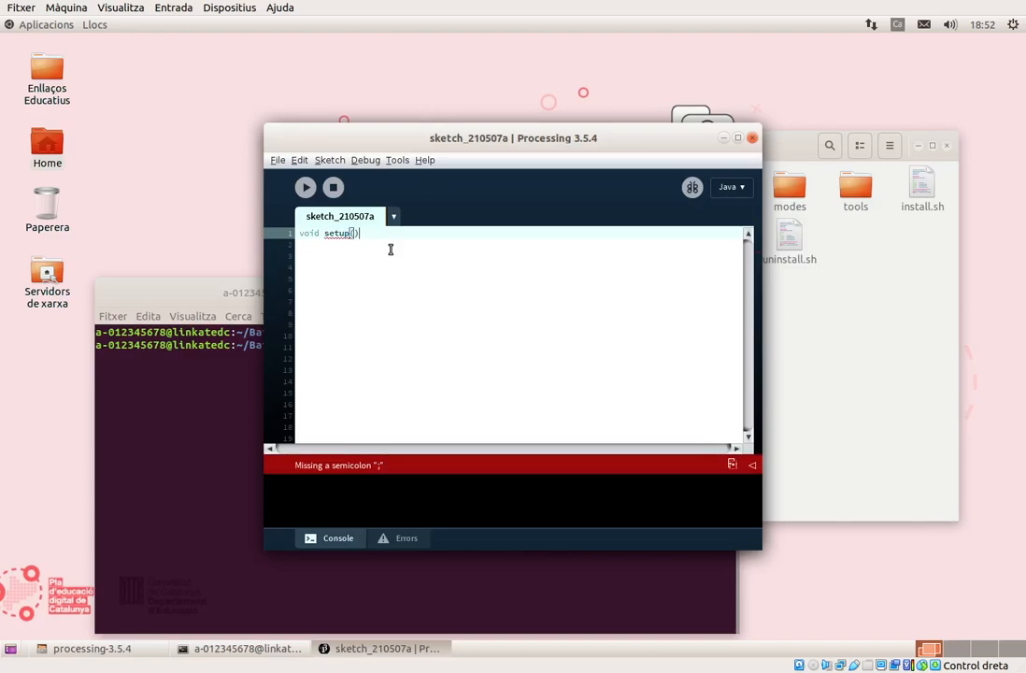
type(" {")
key("Return")
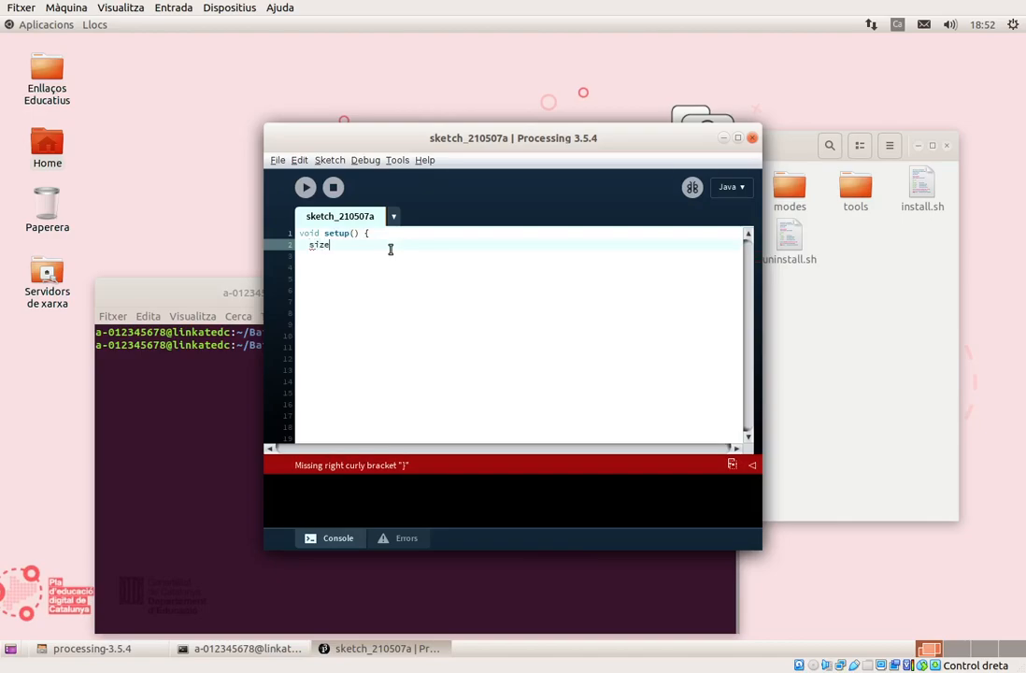
type("size(200,100);")
key("Return")
type("}")
key("Return")
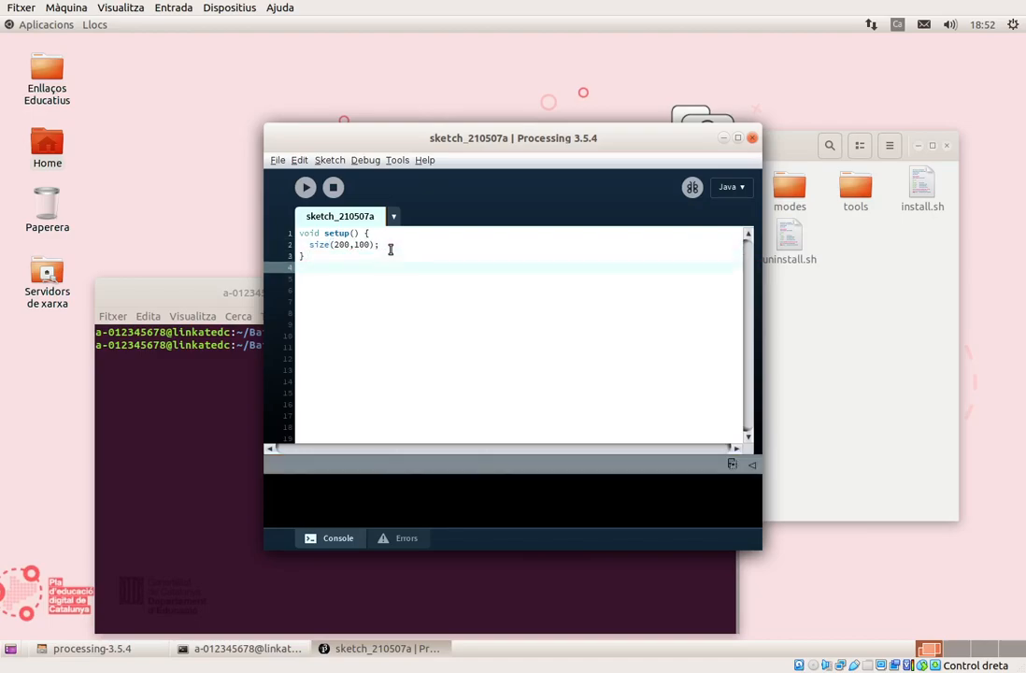
key("Return")
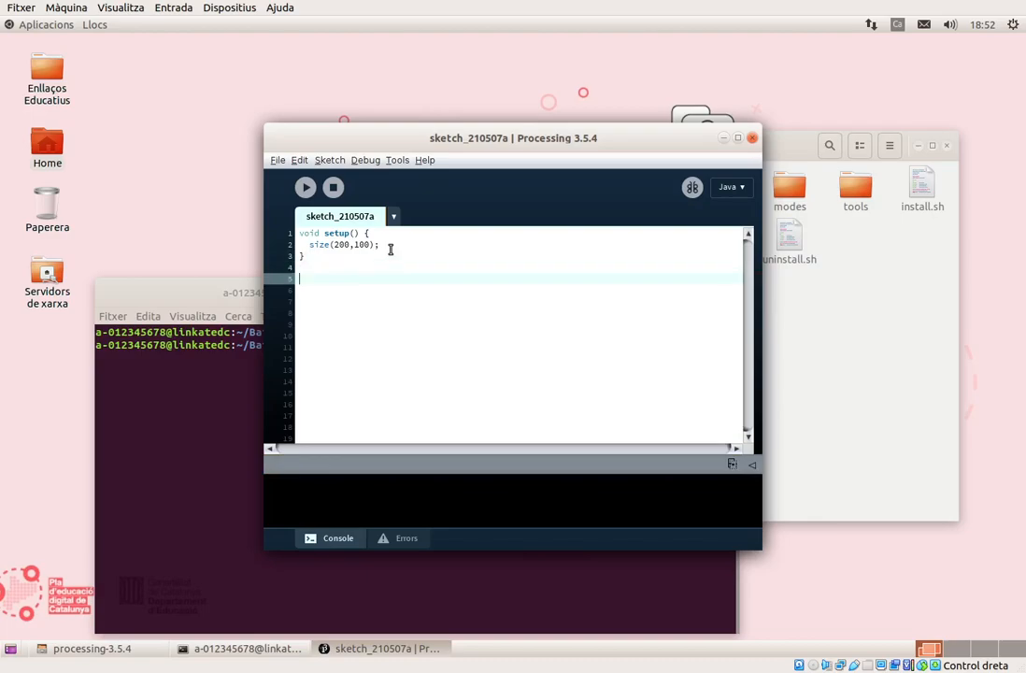
Add a void draw() function containing text ("Processing", 10,10); below the setup function.
type("void draw")
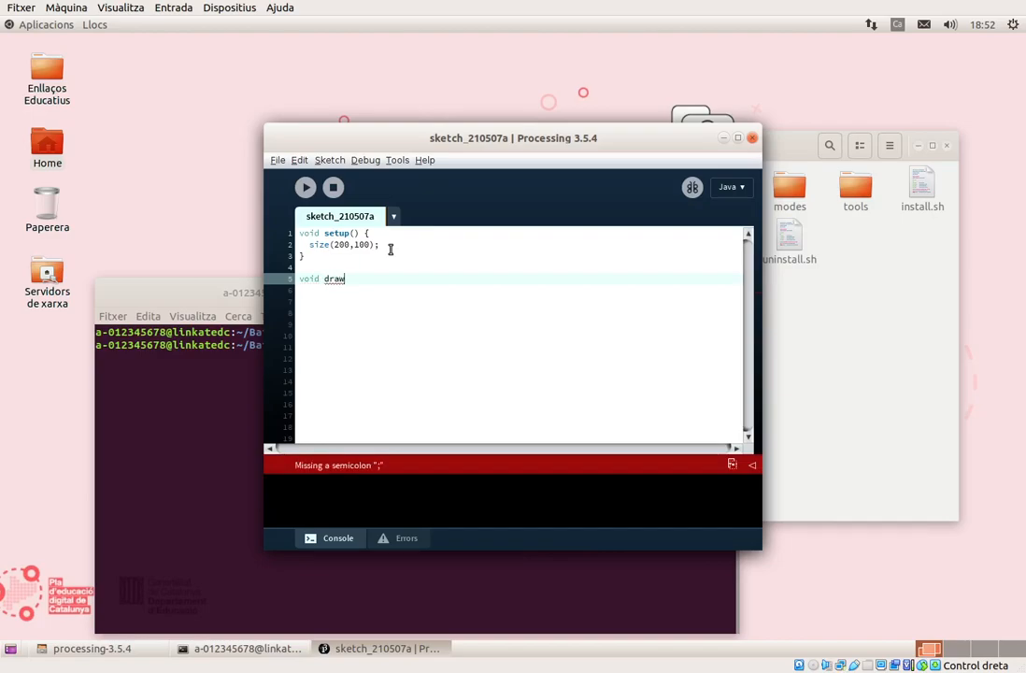
type("()")
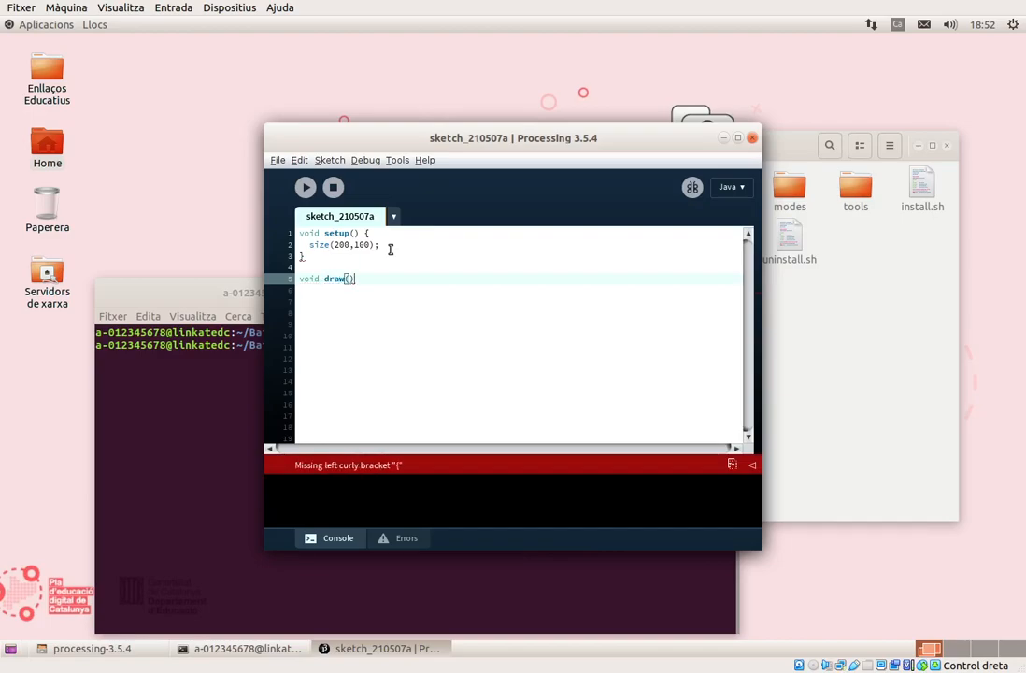
type("{")
key("Return")
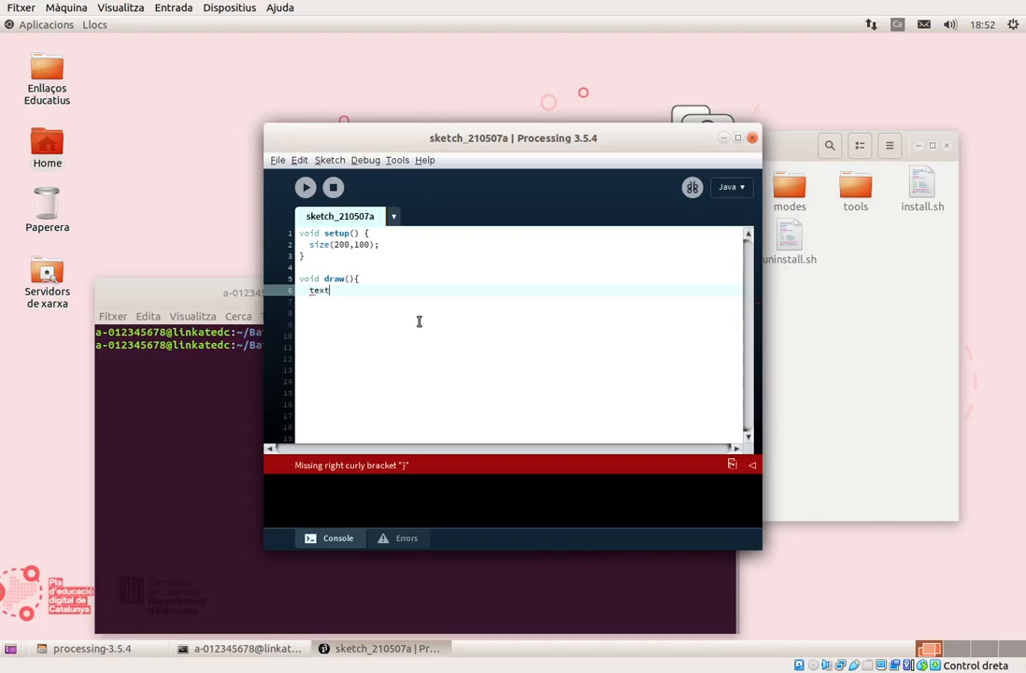
type("(")
type("\", 10")
type(");")
key("Return")
type("}")
key("Return")
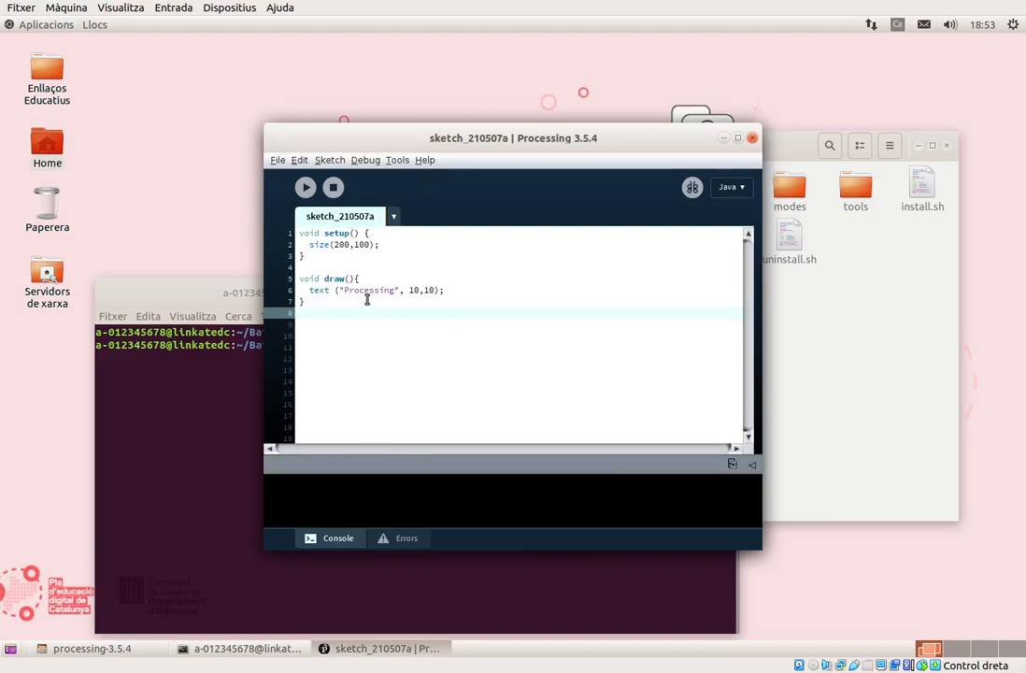
Run the sketch and bring the terminal window with the launch command to the front.
left_click(305, 188)
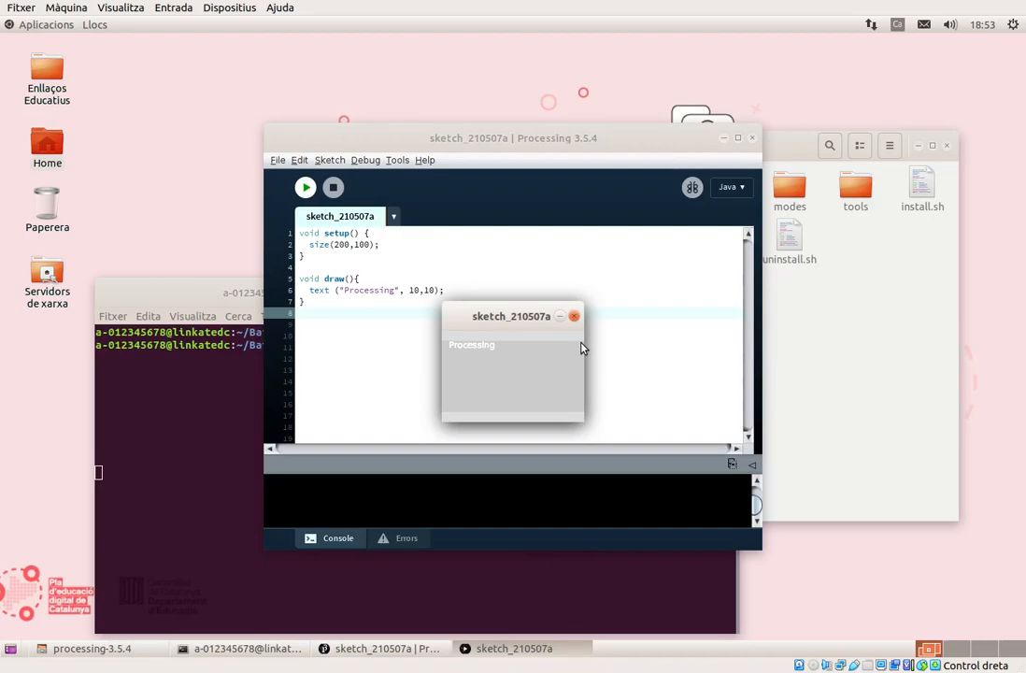
left_click(206, 421)
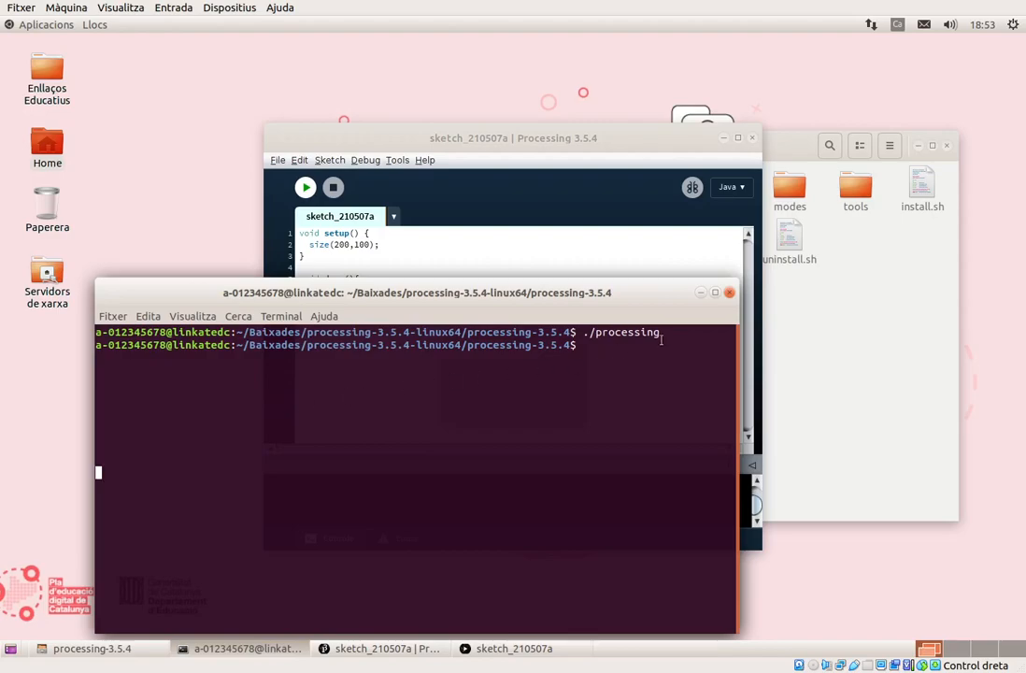